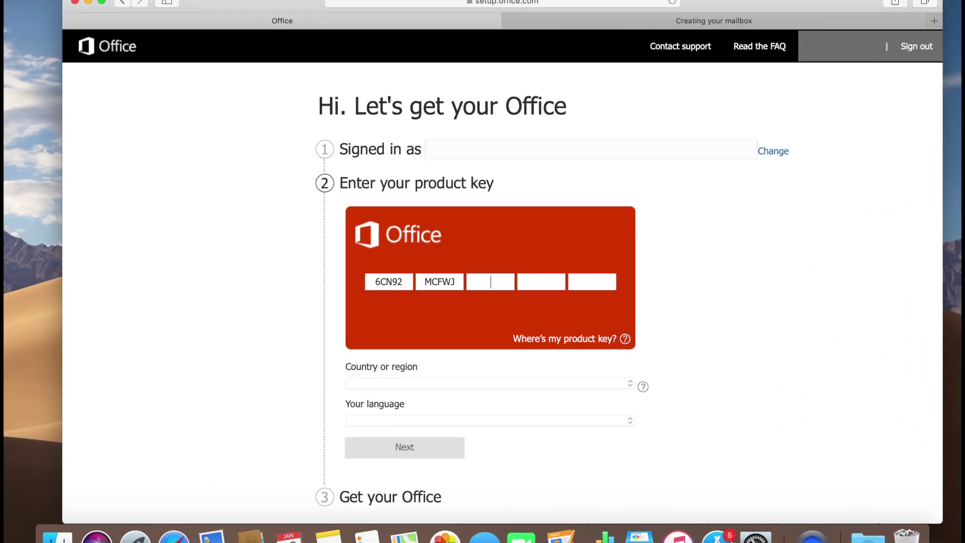
- Enter the Office product key and continue to the next setup step
click(407, 432)
- Redeem the product key to reach the Office 365 Home subscription overview
click(391, 291)
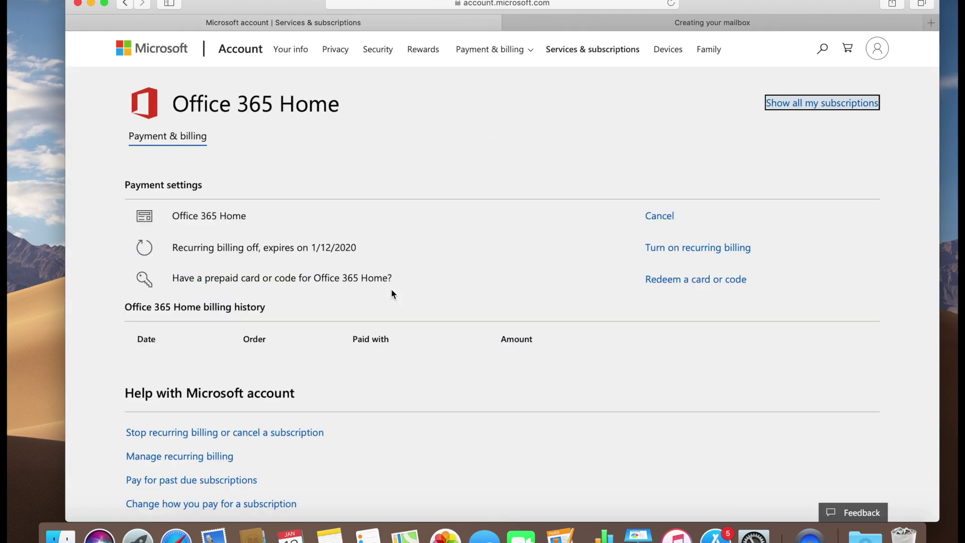
scroll(391, 293, down, 3)
scroll(392, 293, up, 3)
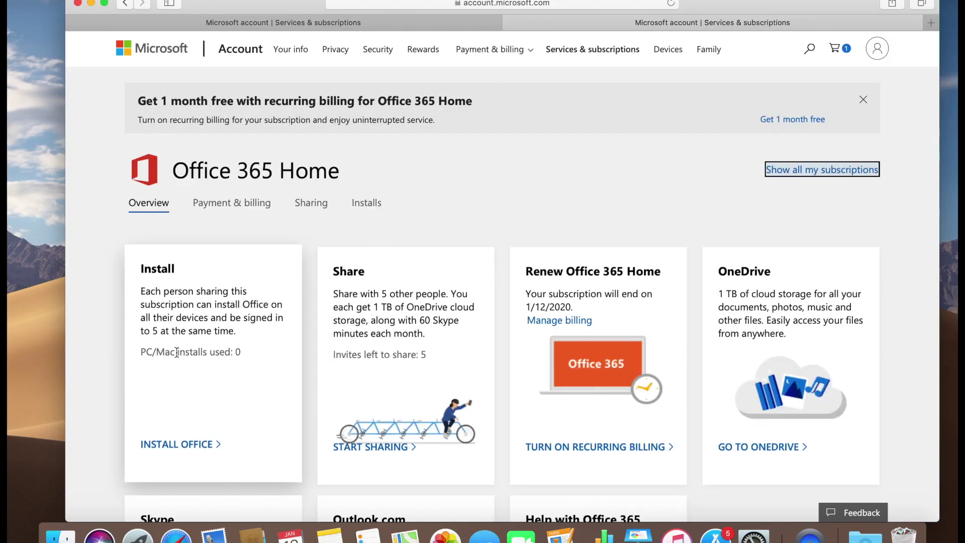
- Start installing Office 365 Home and confirm the Office installer download
click(191, 446)
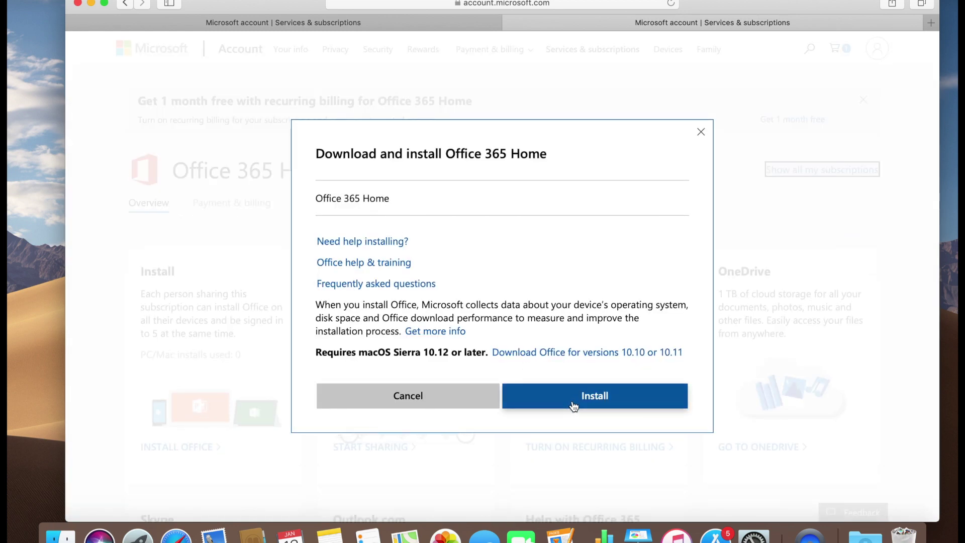
click(573, 405)
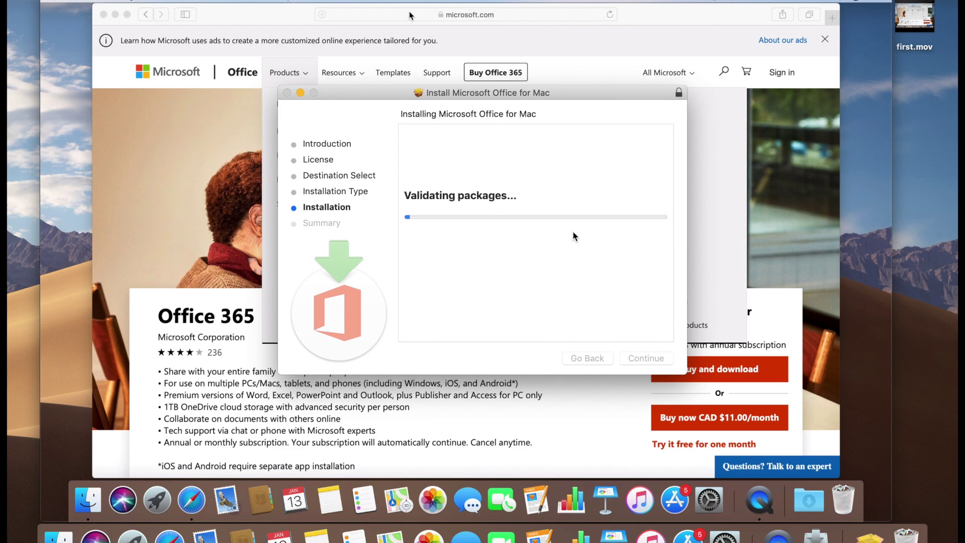
- Quit the finished installer and launch Word and Excel from Spotlight
key(super+q)
key(super+space)
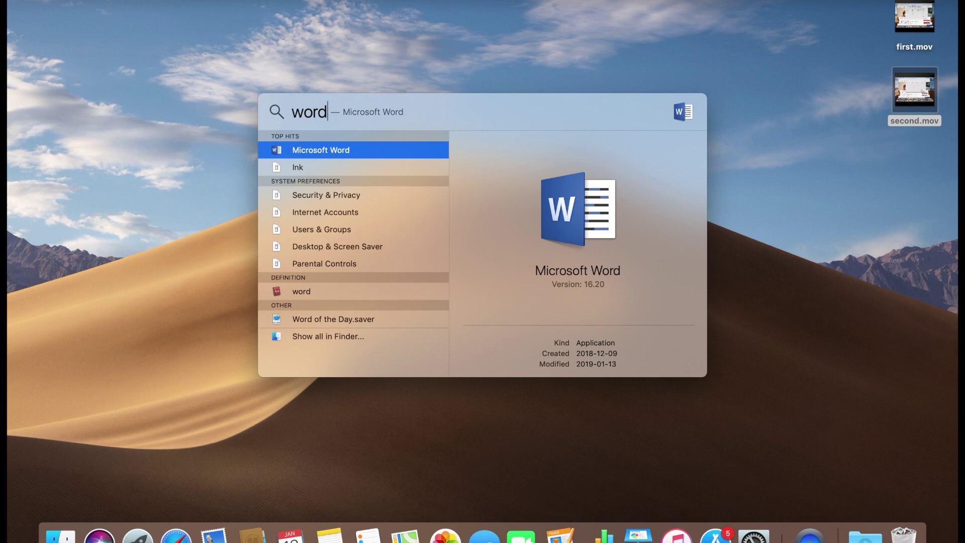
key(Return)
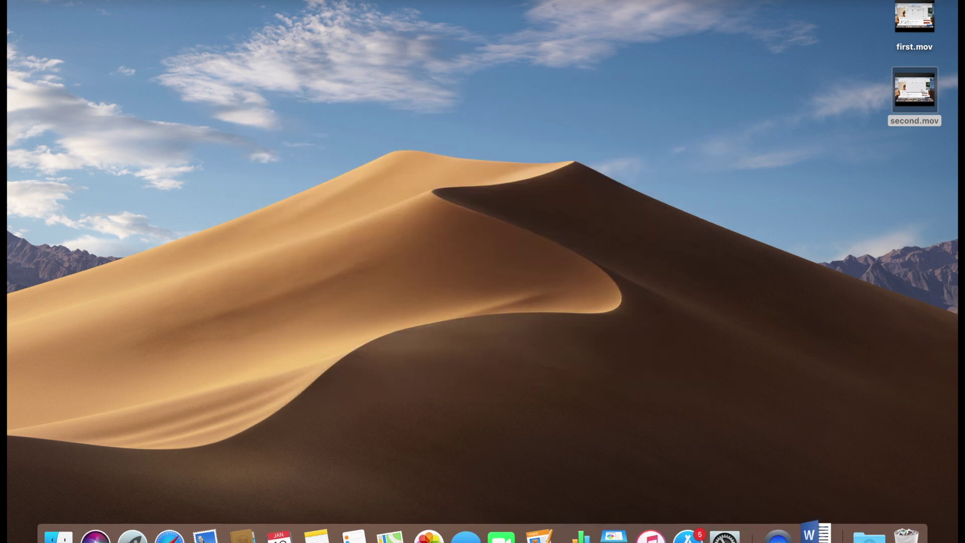
key(super+space)
text(excel)
key(Return)
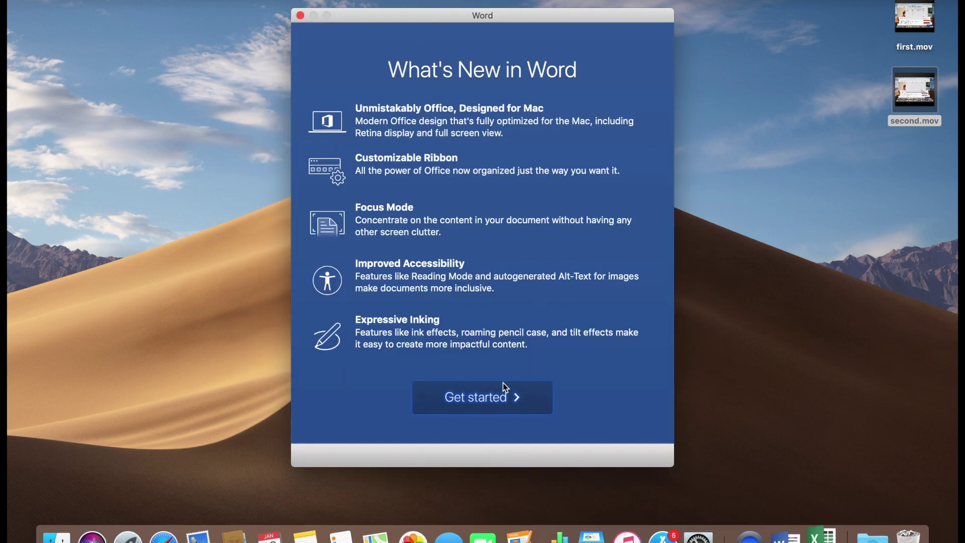
- Complete Word's first-run activation prompts and enlarge the thank-you text to 48 pt
click(505, 381)
click(488, 273)
key(ctrl+Down)
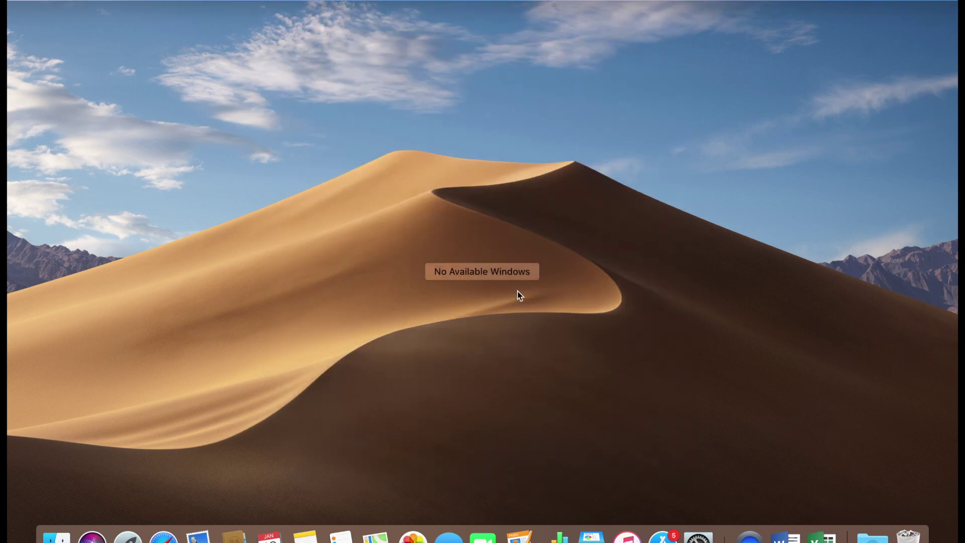
click(437, 358)
click(477, 276)
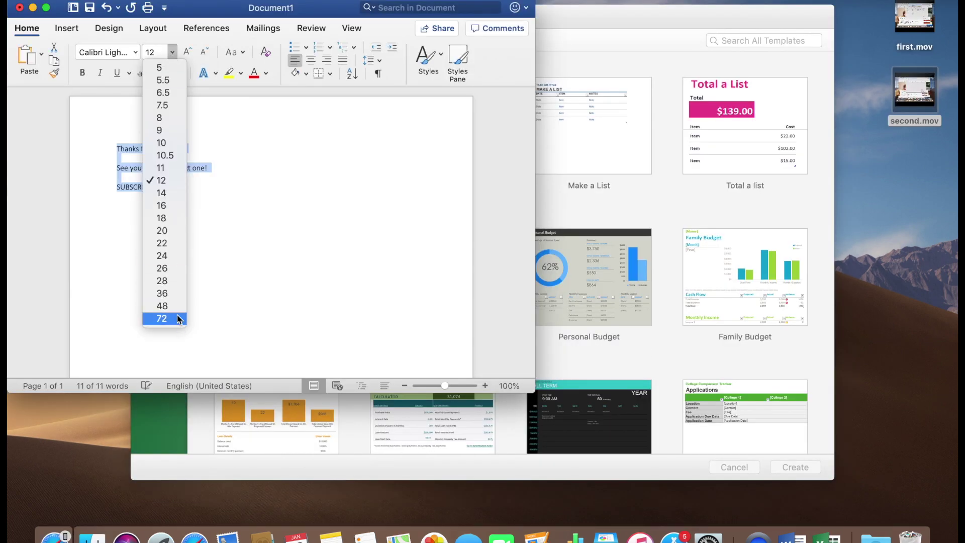
click(162, 305)
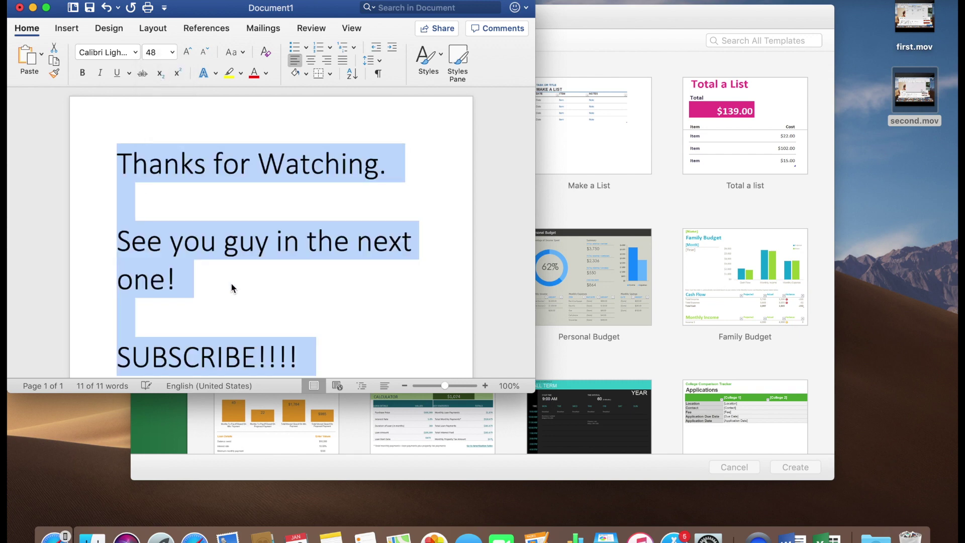
click(231, 287)
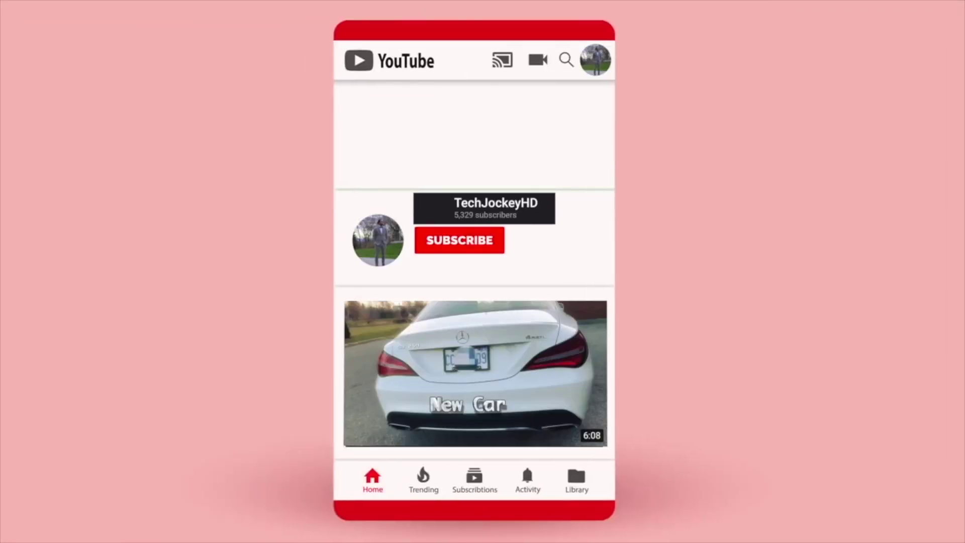